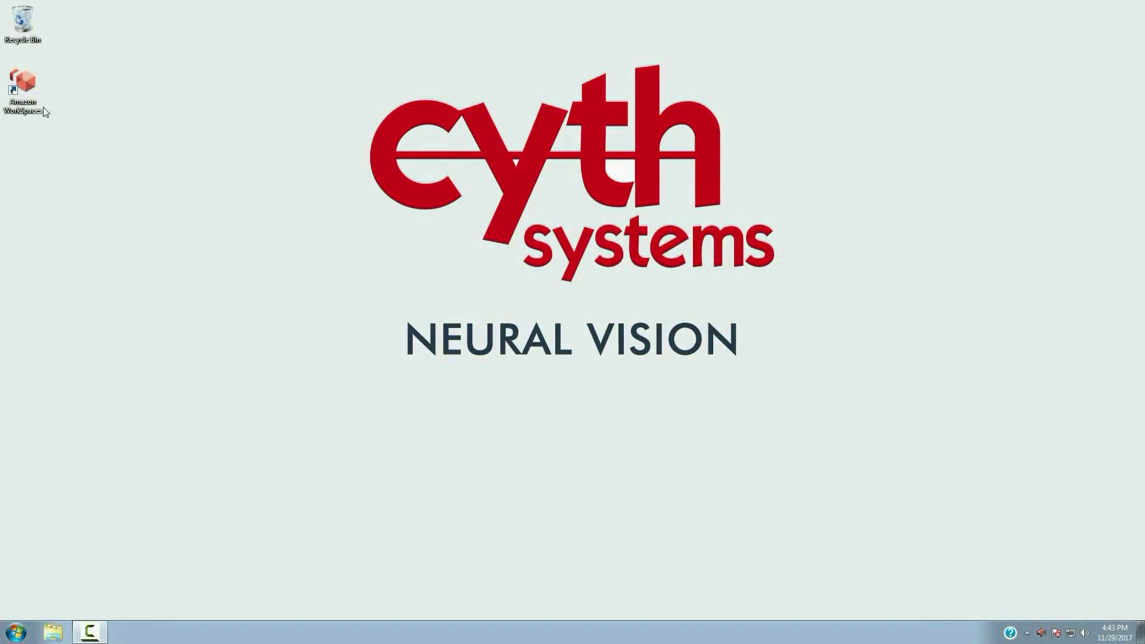
- Launch the Neural Vision Tagging GUI from Amazon WorkSpaces and maximize its window
double_click(37, 107)
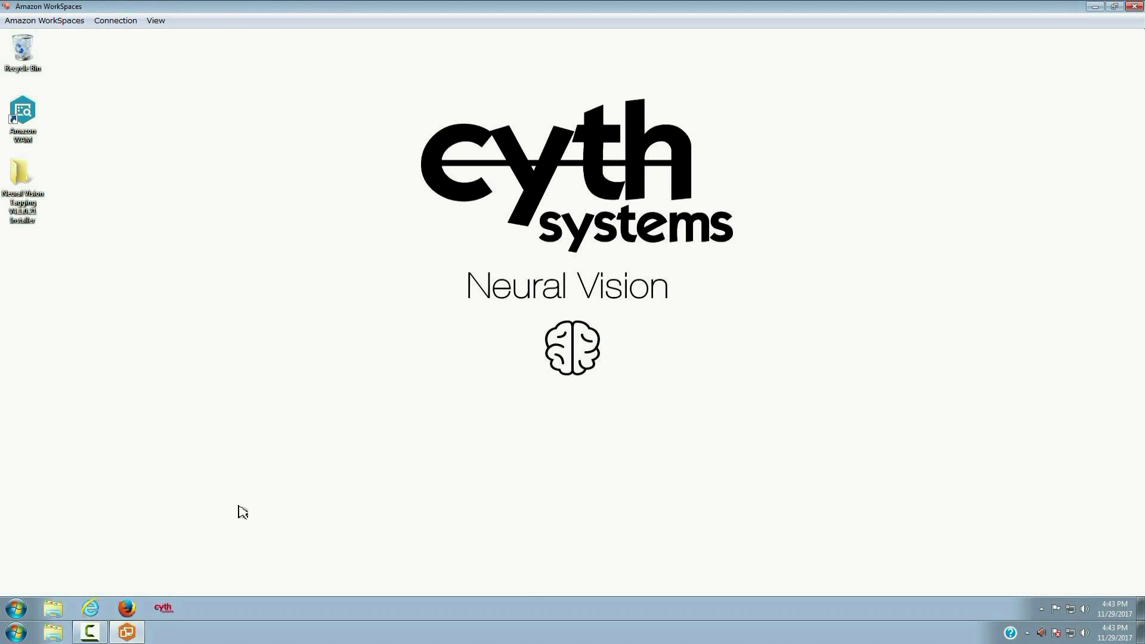
left_click(164, 609)
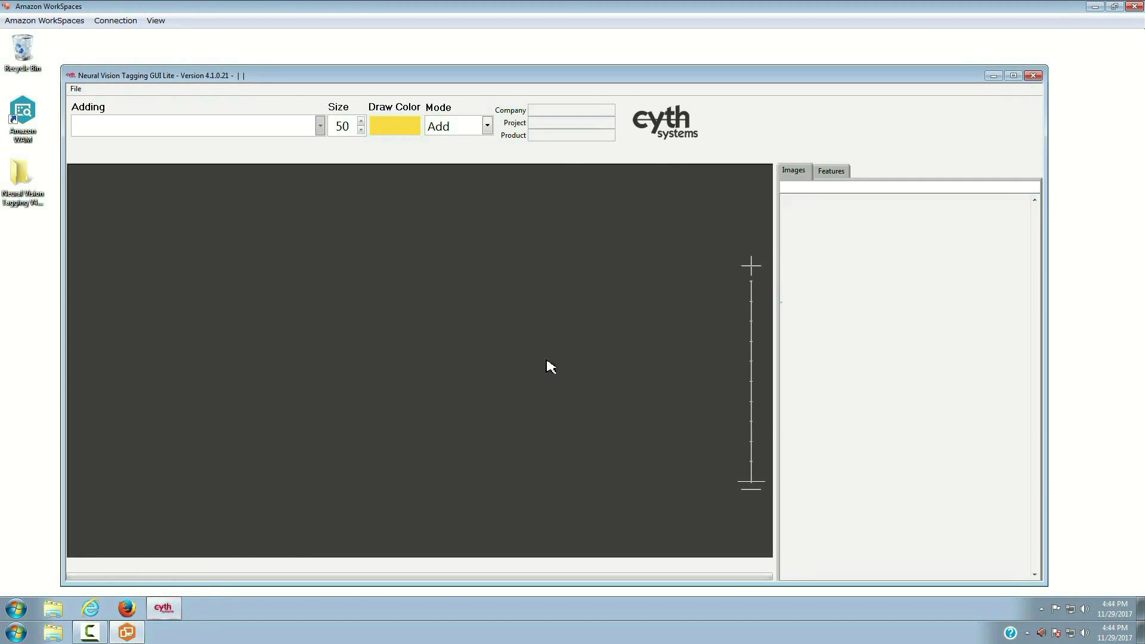
left_click(1013, 76)
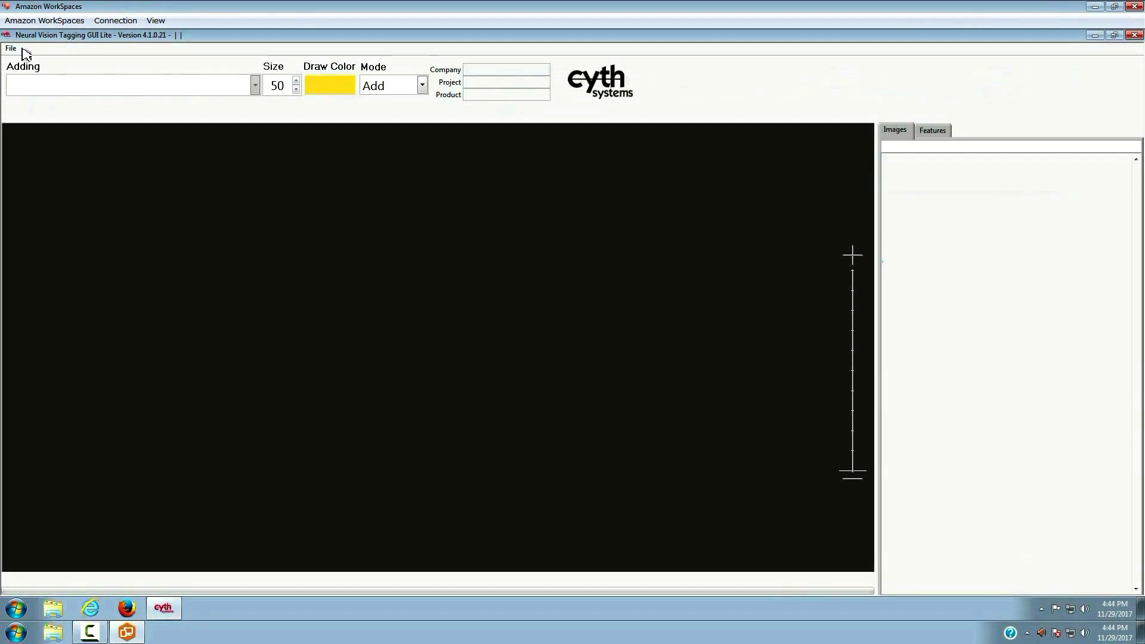
- Open the Cyth NV Organic Agriculture product from the File menu
left_click(22, 50)
left_click(38, 60)
left_click_drag(119, 198, 89, 140)
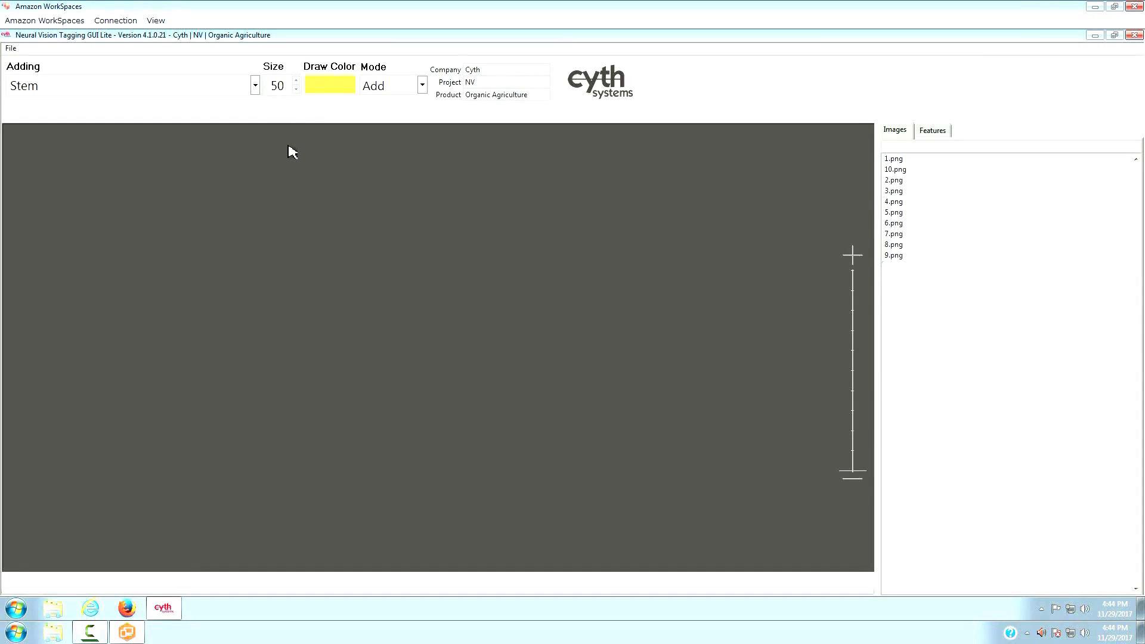
- Load 1.png, choose Stem as the feature to add, and set circle size to 300
left_click(902, 158)
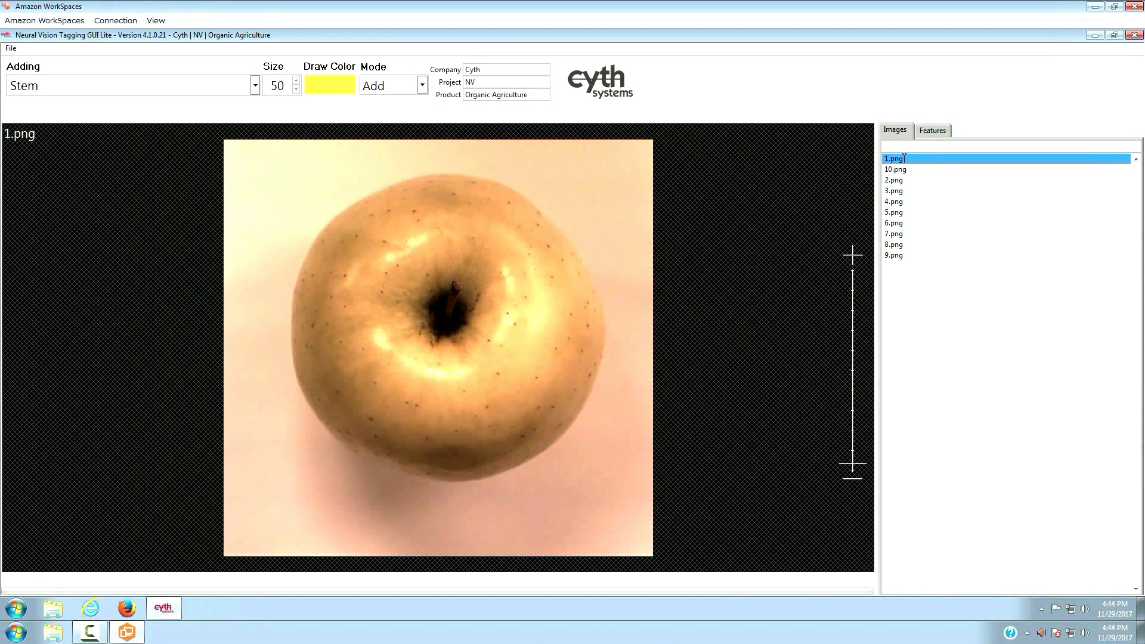
left_click(256, 87)
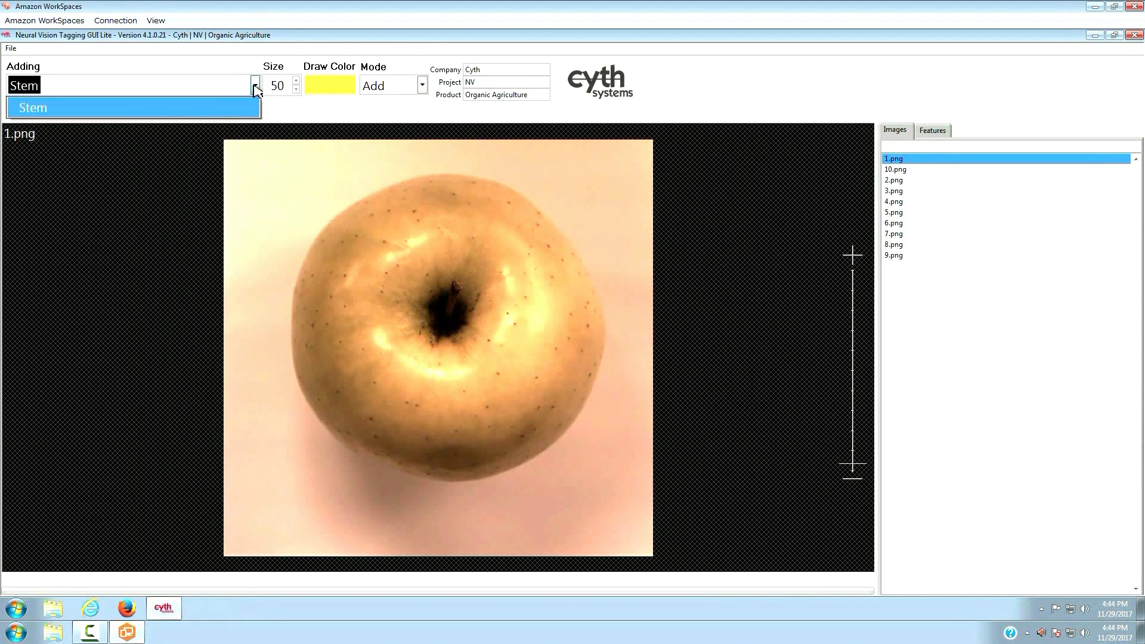
left_click(231, 108)
left_click_drag(287, 84, 268, 84)
type("300")
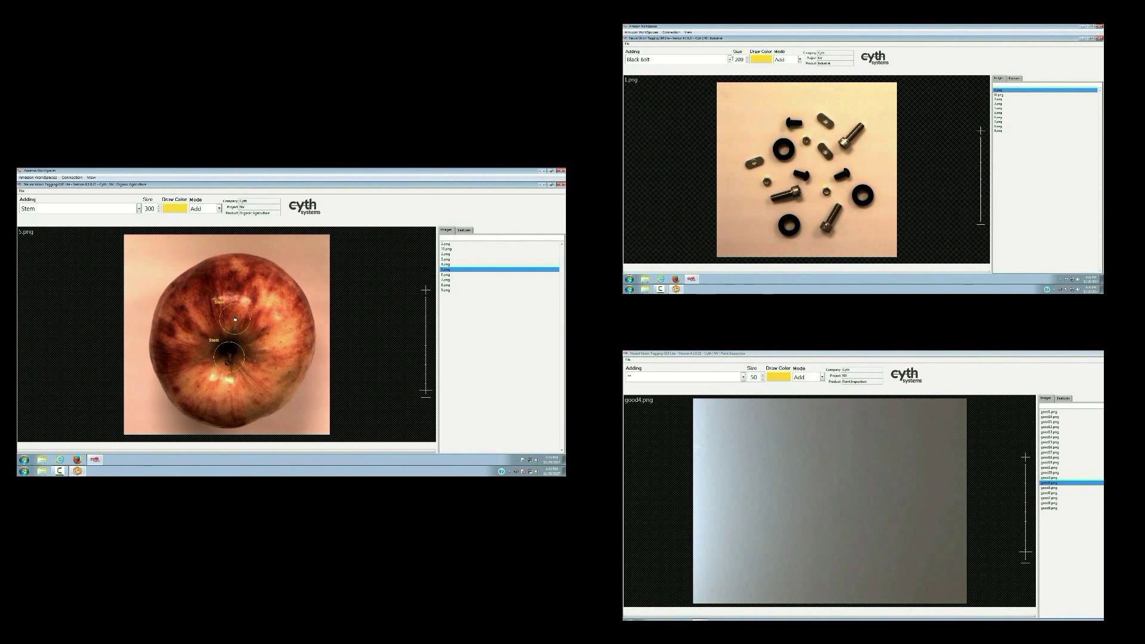
- Show the features list with the two tagged Stem circles for 5.png
left_click(464, 230)
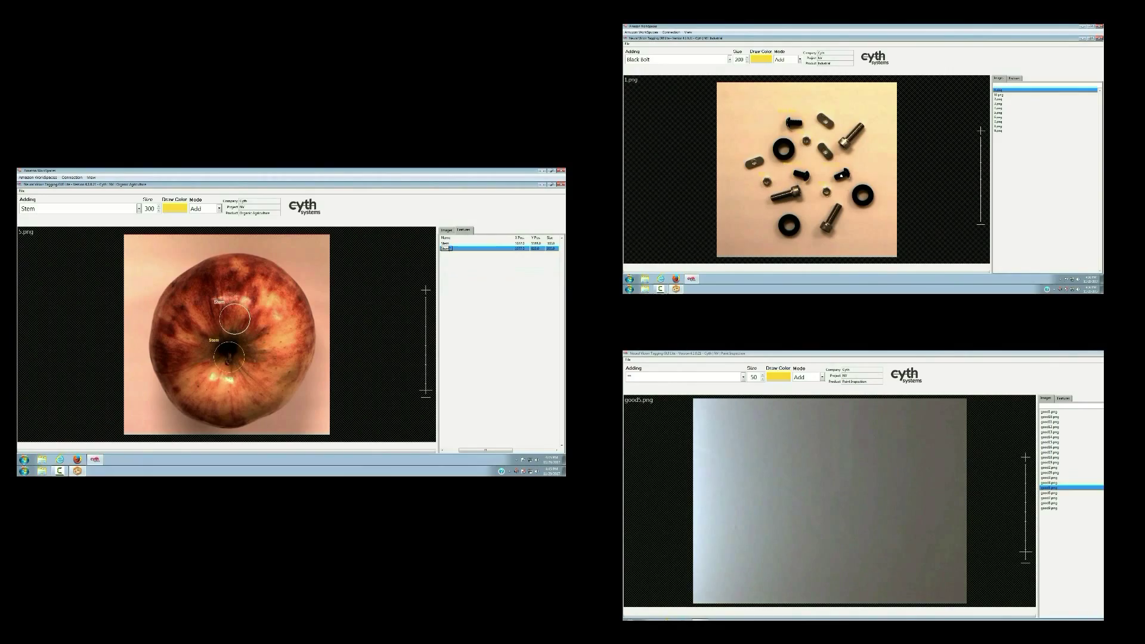